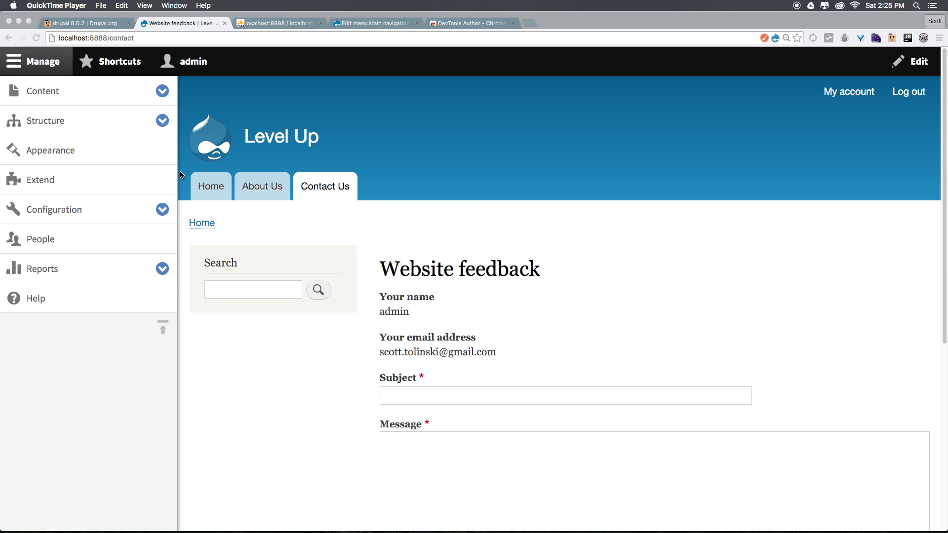
Open the My Edited Post page, confirm its node/2 address, then return to the Level Up home page
left_click(209, 187)
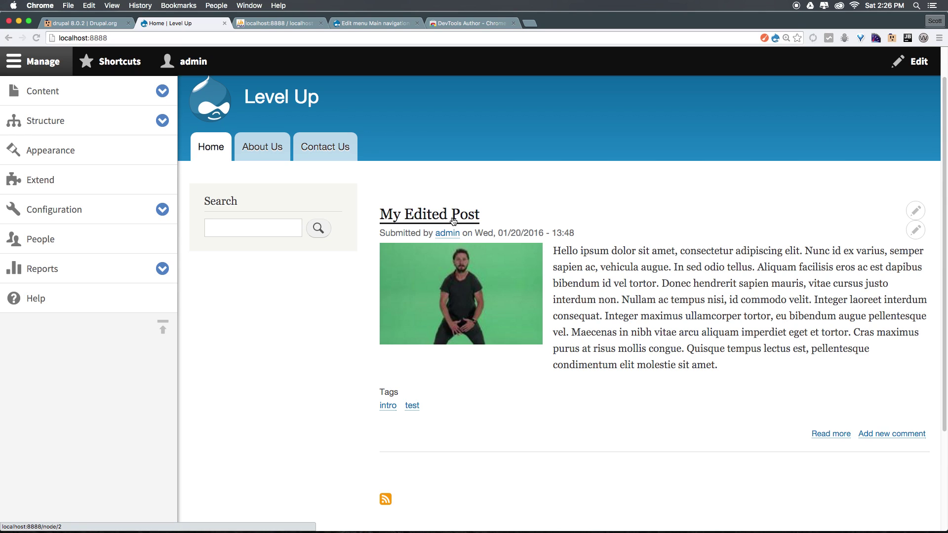
left_click(452, 218)
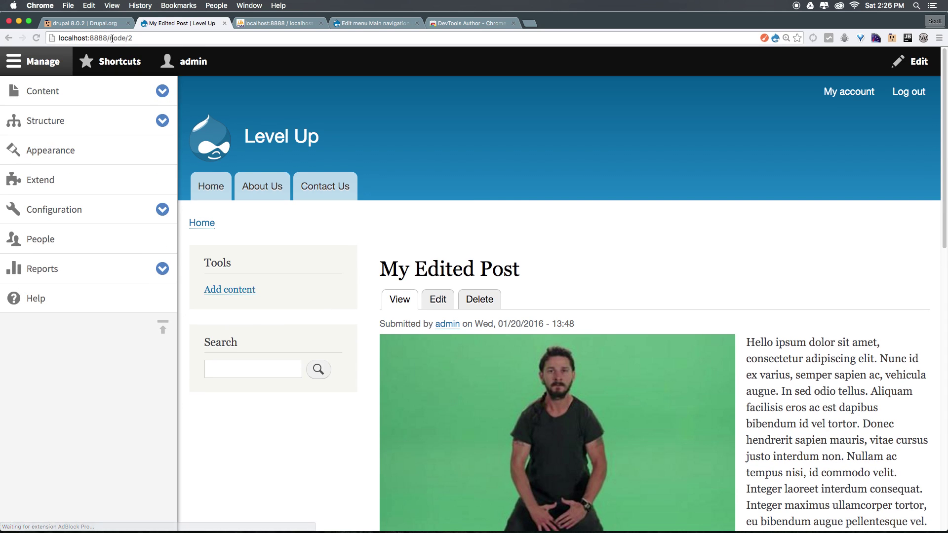
left_click_drag(108, 38, 132, 39)
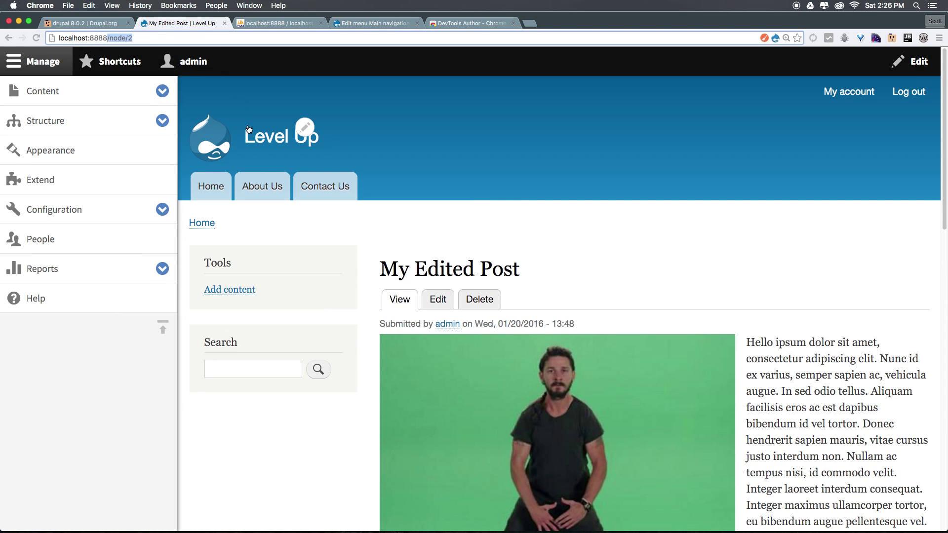
left_click(434, 244)
scroll(433, 244, "down", 3)
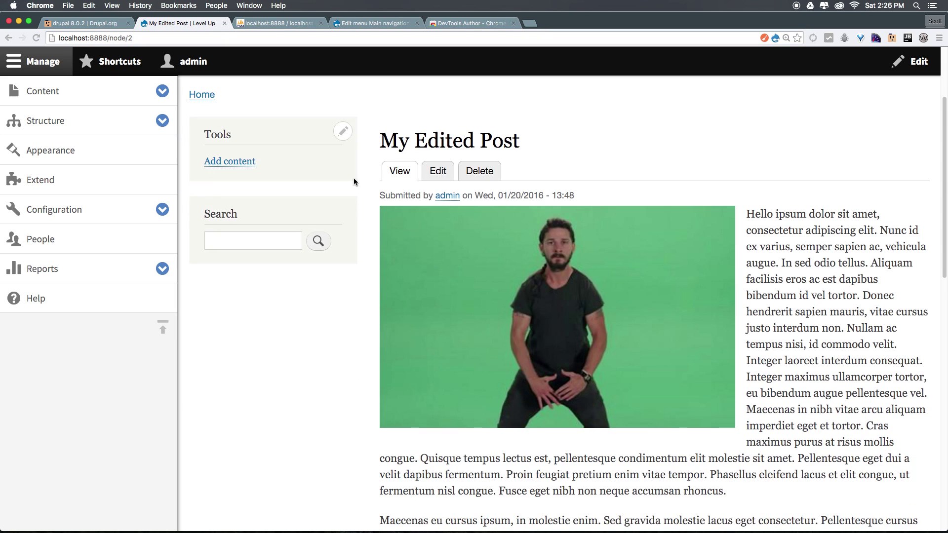
scroll(353, 182, "up", 3)
left_click(217, 156)
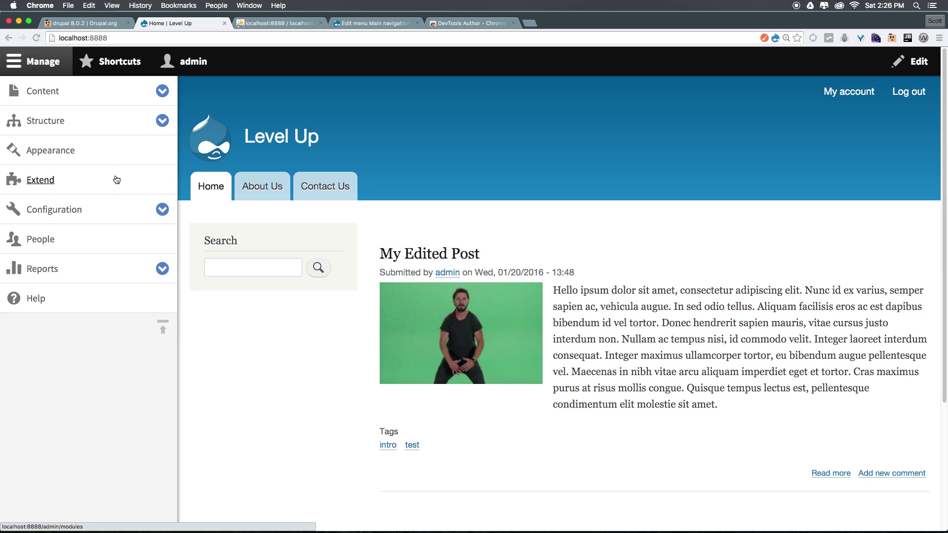
Start a new menu under Structure > Menus with the title 'Side Nav'
left_click(85, 124)
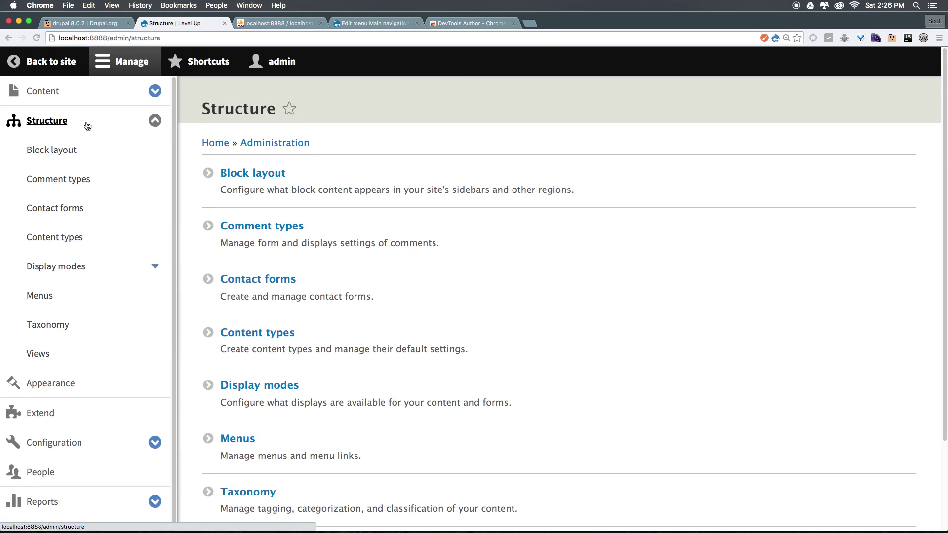
left_click(233, 441)
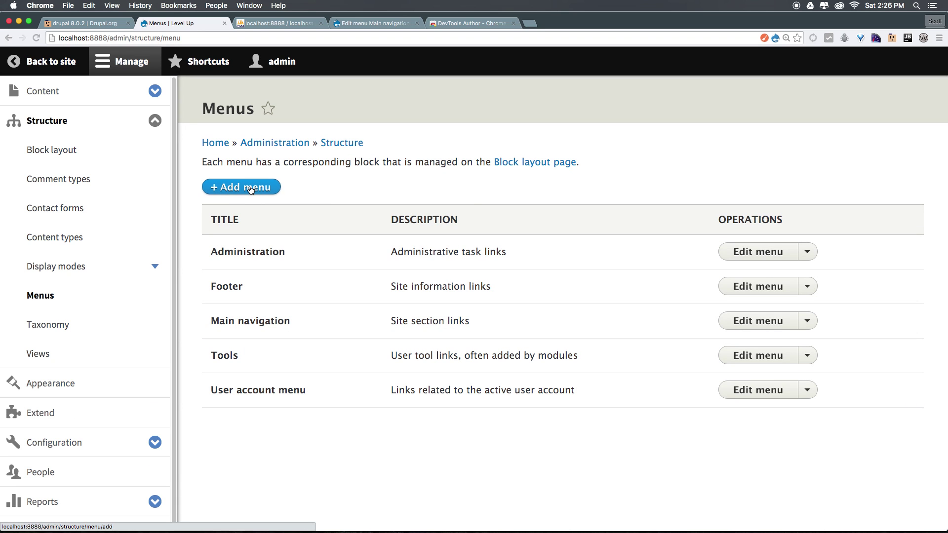
left_click(270, 190)
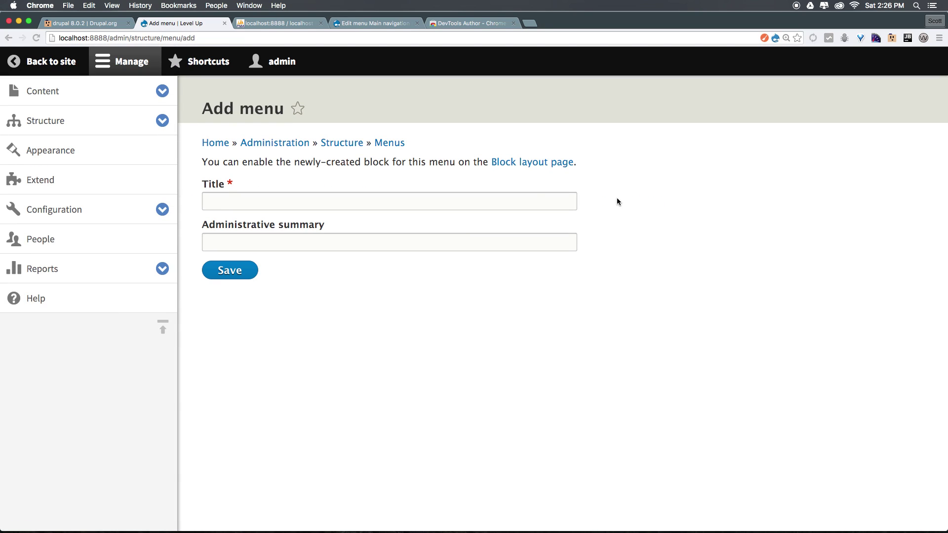
left_click(524, 206)
type("Side Nav")
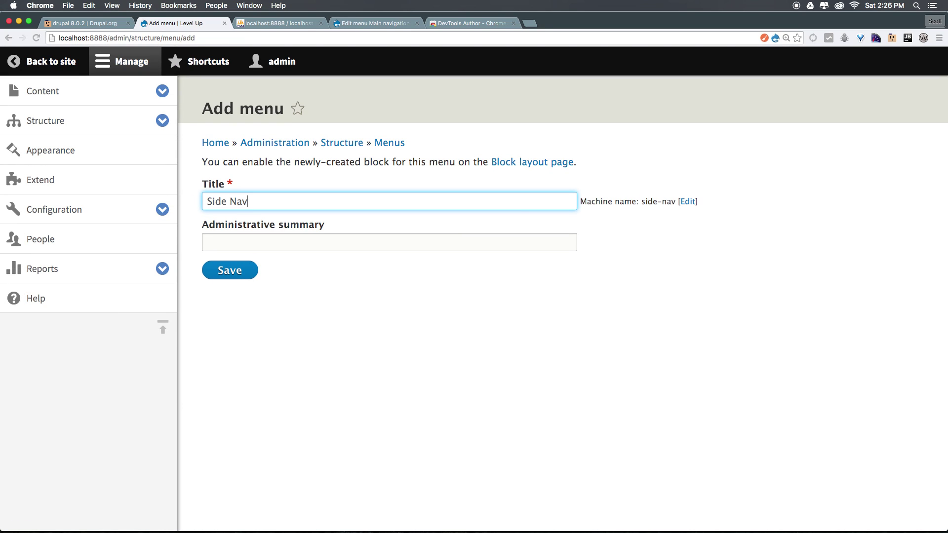
left_click(687, 202)
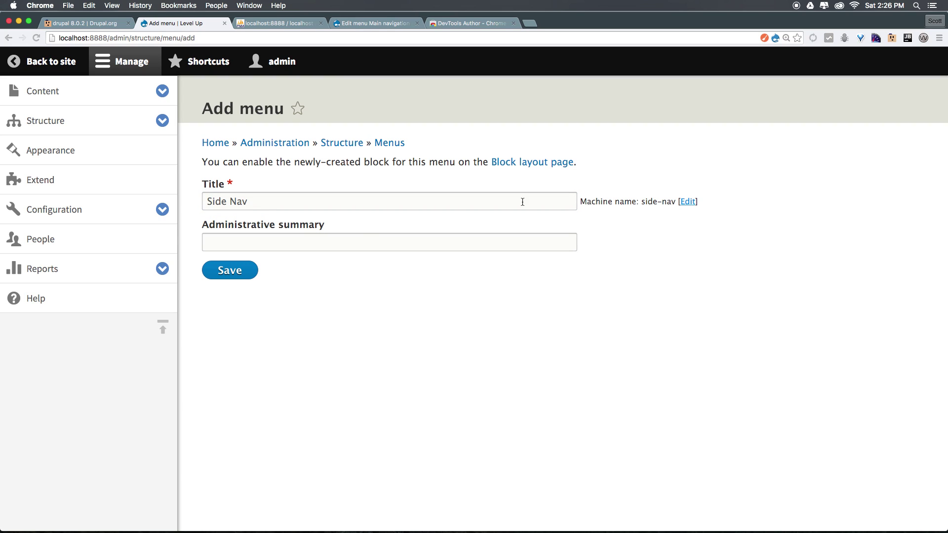
Enter the administrative summary 'Sidebar Navigation For Posts'
left_click(365, 240)
type("Si")
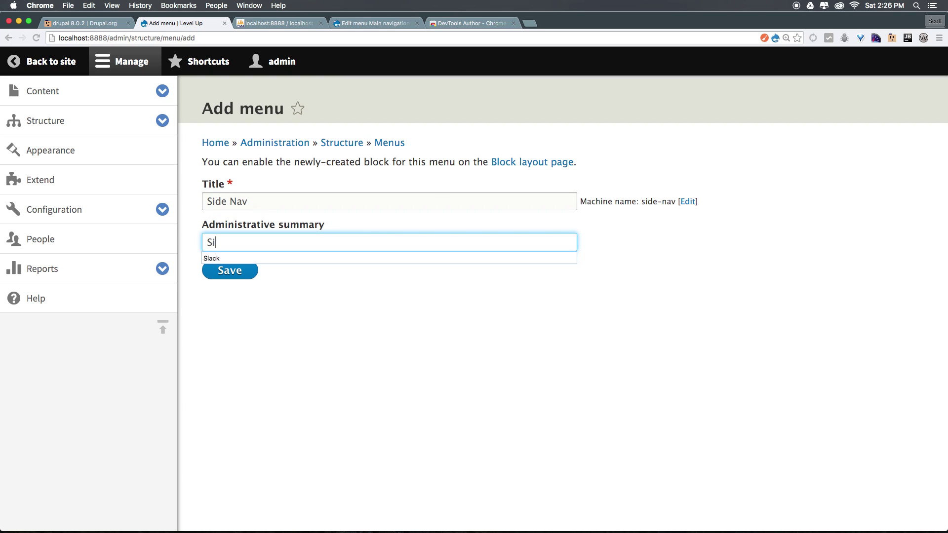
type("debar Nabvi")
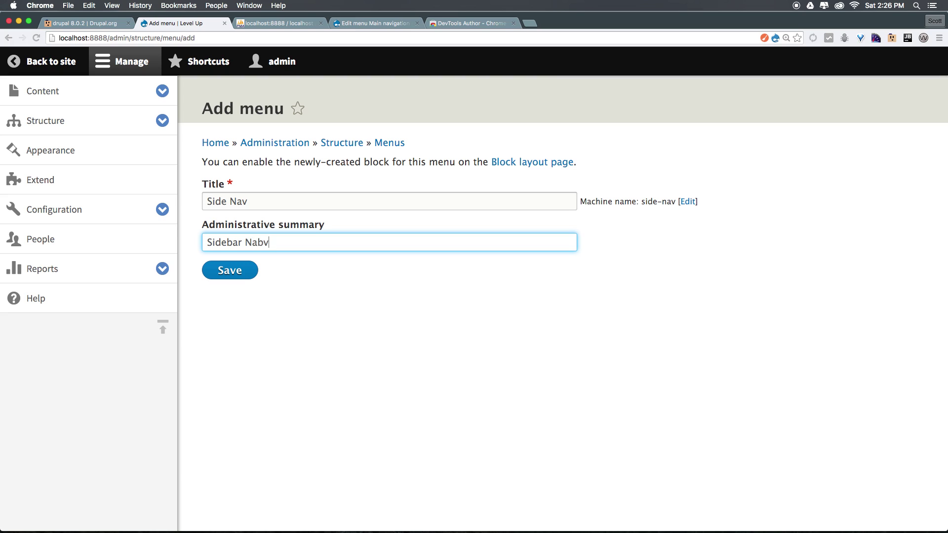
key("BackSpace")
key("BackSpace")
key("BackSpace")
type("vigt")
key("BackSpace")
type("ation For Posts")
Save the Side Nav menu and add a link titled 'Recent Posts' pointing to <front>
left_click(237, 275)
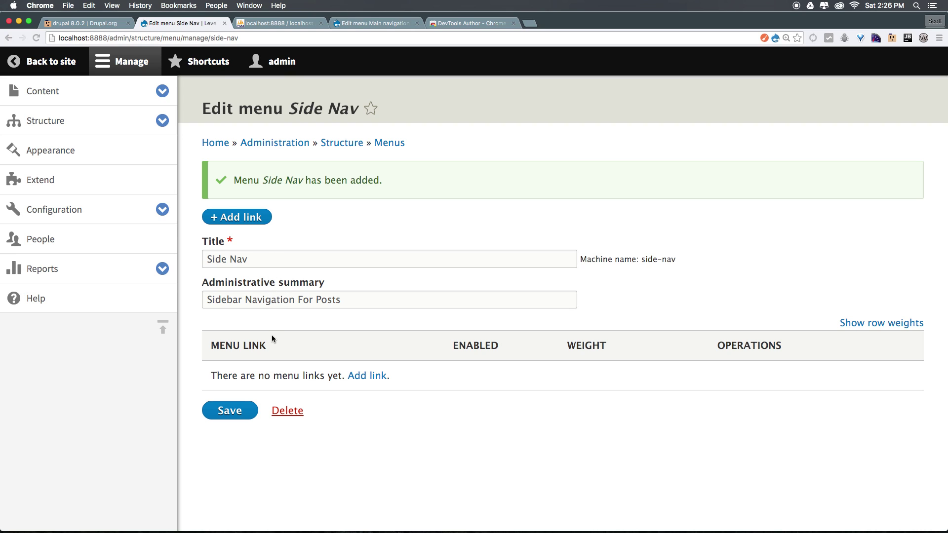
left_click(379, 380)
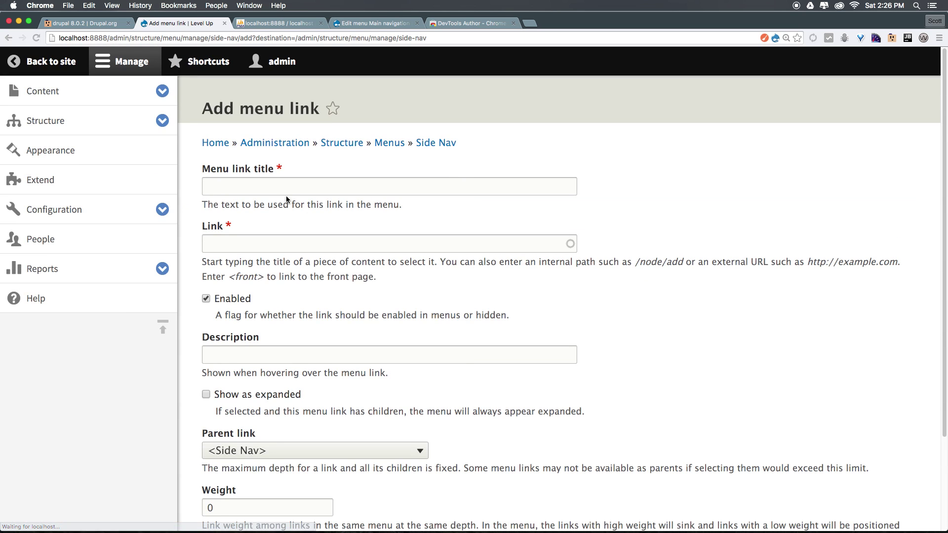
left_click(276, 192)
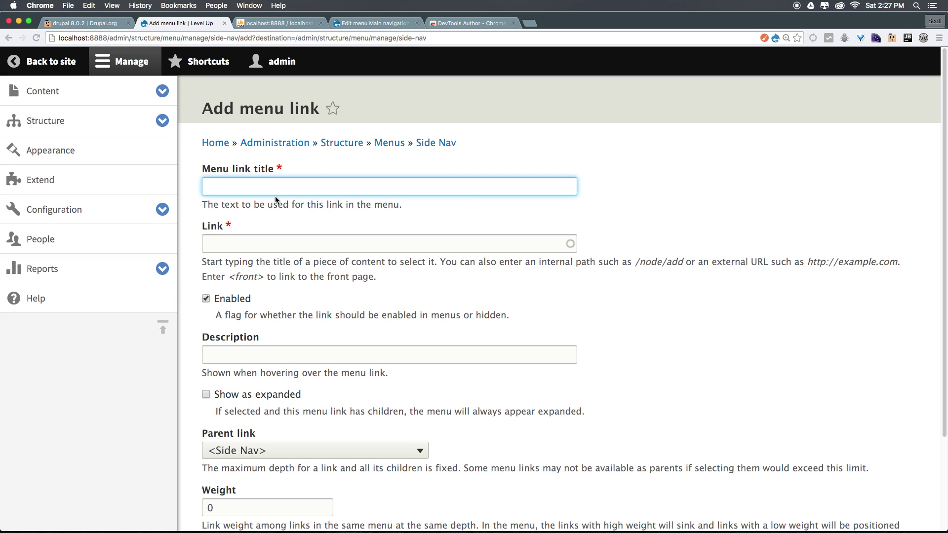
type("A")
key("BackSpace")
type("Recent Posts")
key("Tab")
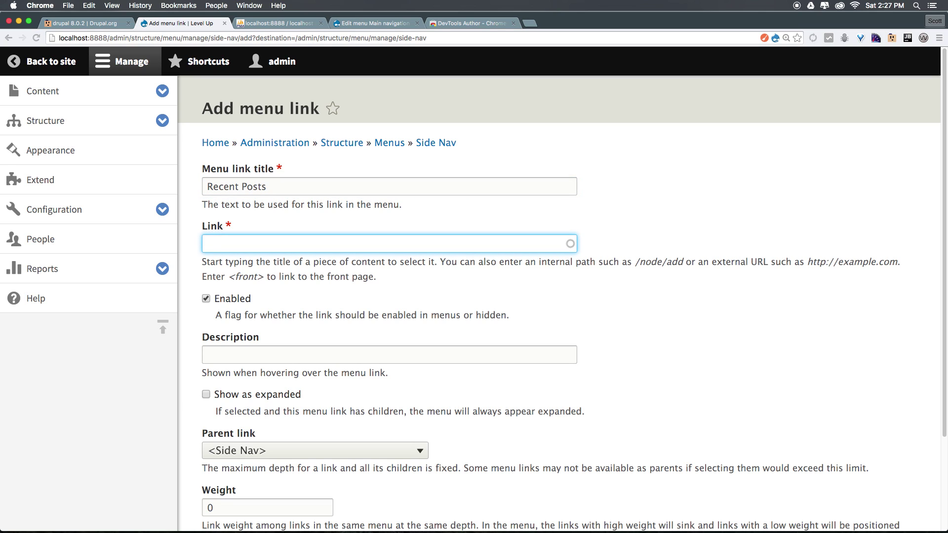
type("<front>")
Mark Recent Posts as shown expanded and save the link
scroll(334, 343, "down", 2)
left_click(299, 319)
scroll(299, 319, "down", 4)
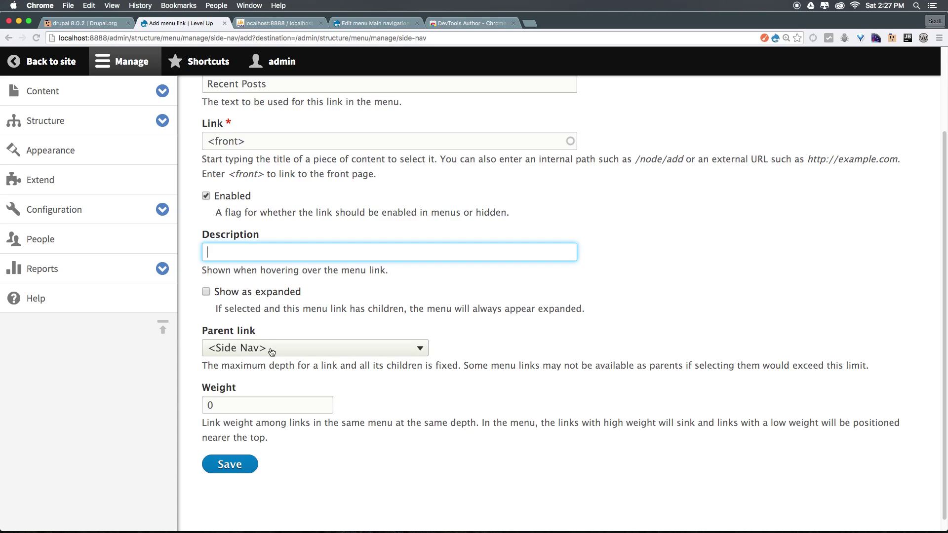
left_click(270, 294)
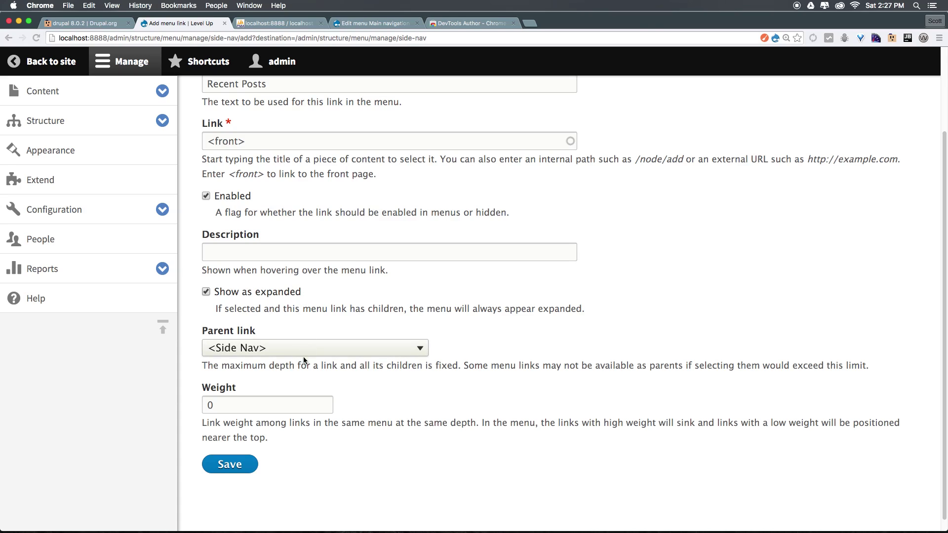
left_click(228, 469)
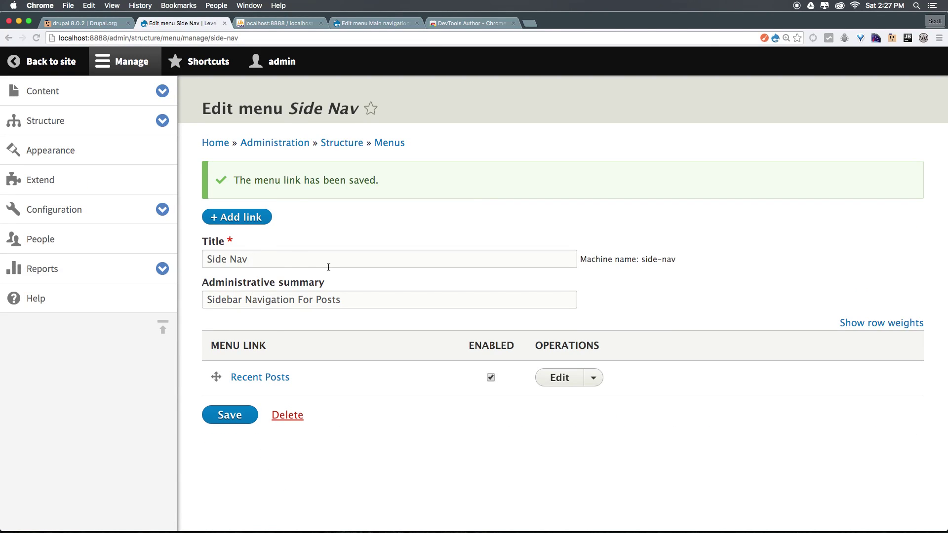
Add another Side Nav link titled 'First Post' pointing to /node/2
left_click(244, 226)
left_click(250, 191)
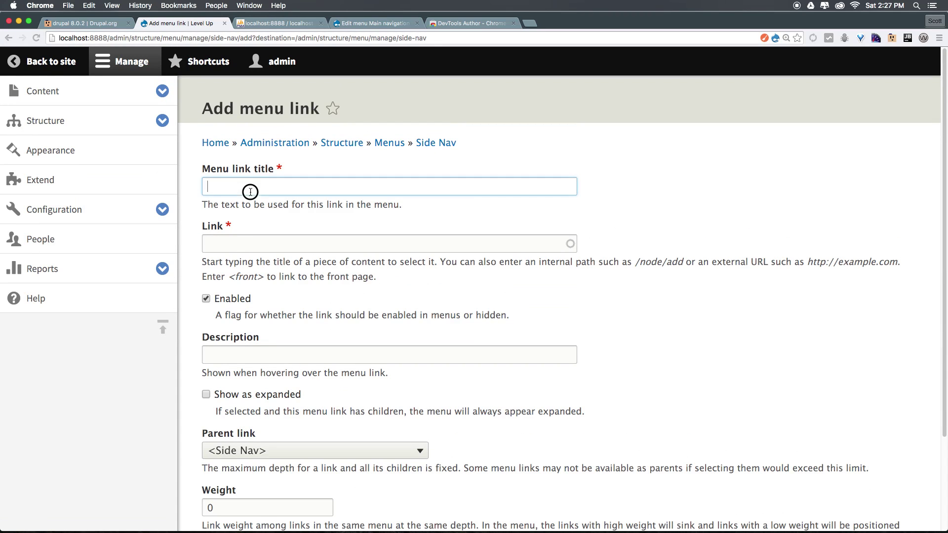
key("Tab")
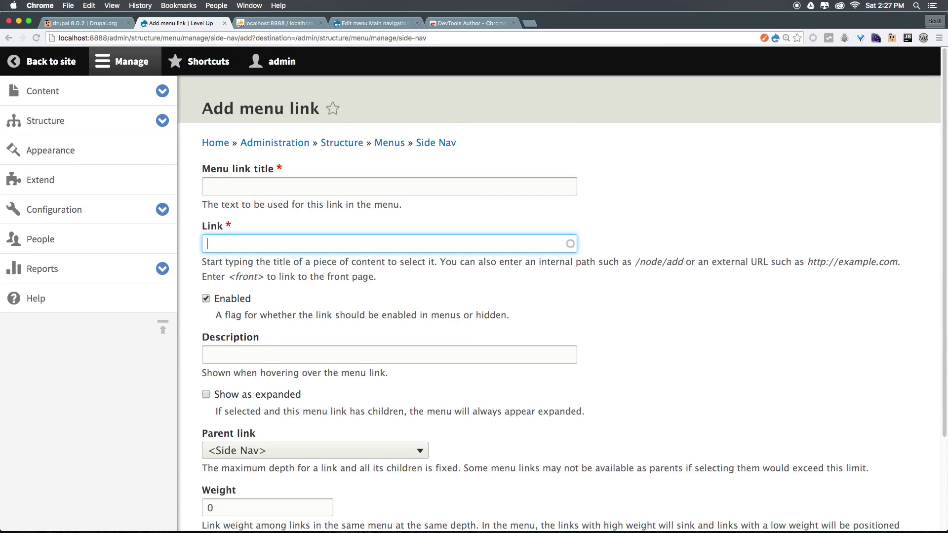
type("/node/2")
left_click(296, 187)
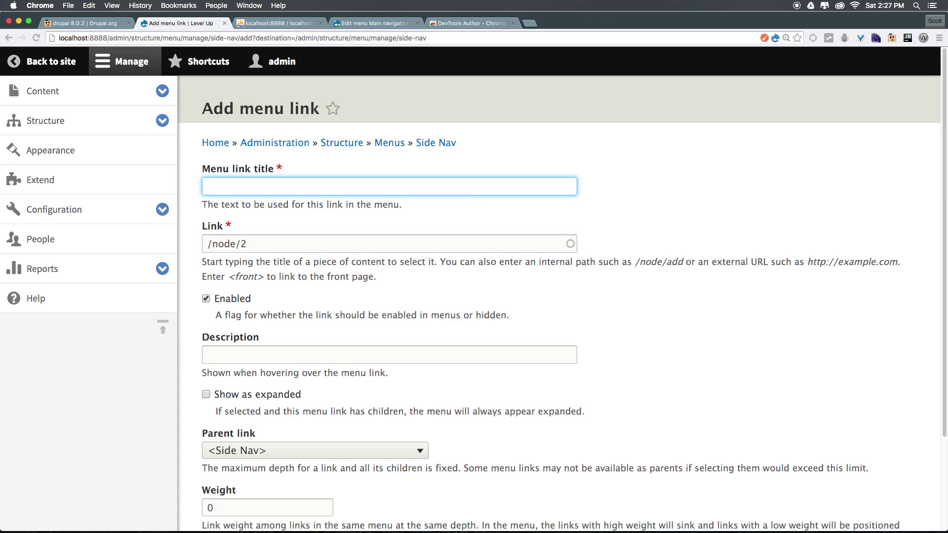
type("First Post")
left_click_drag(254, 244, 187, 239)
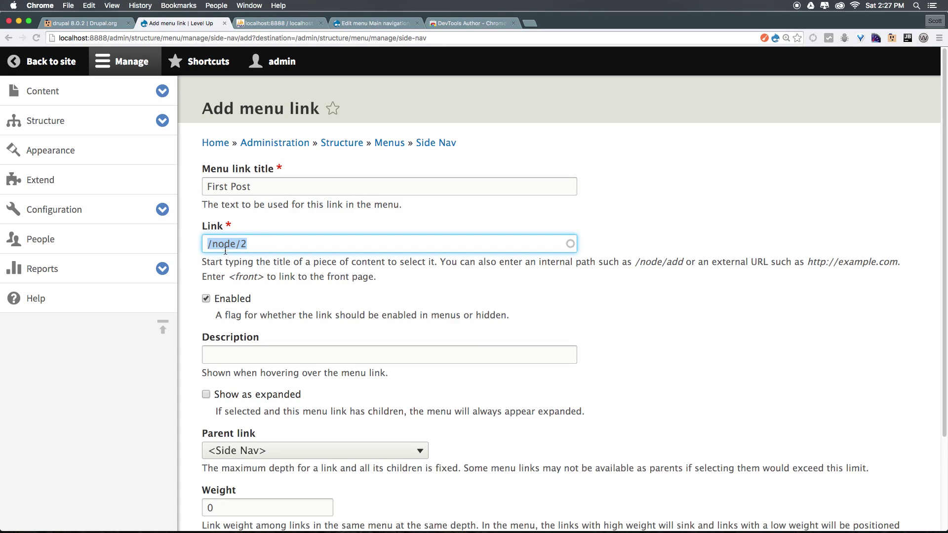
left_click(253, 247)
Set the First Post link's parent to Recent Posts and save it
scroll(261, 310, "down", 1)
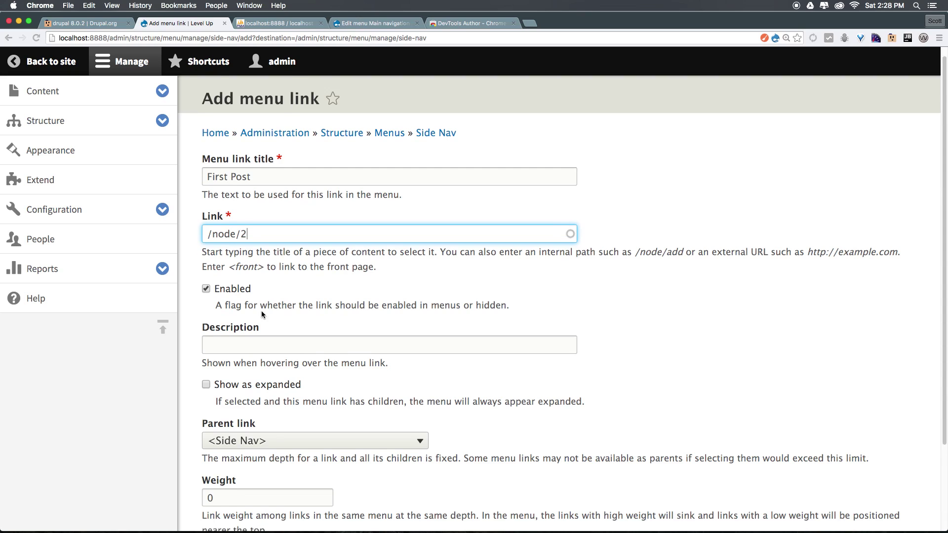
scroll(261, 310, "down", 5)
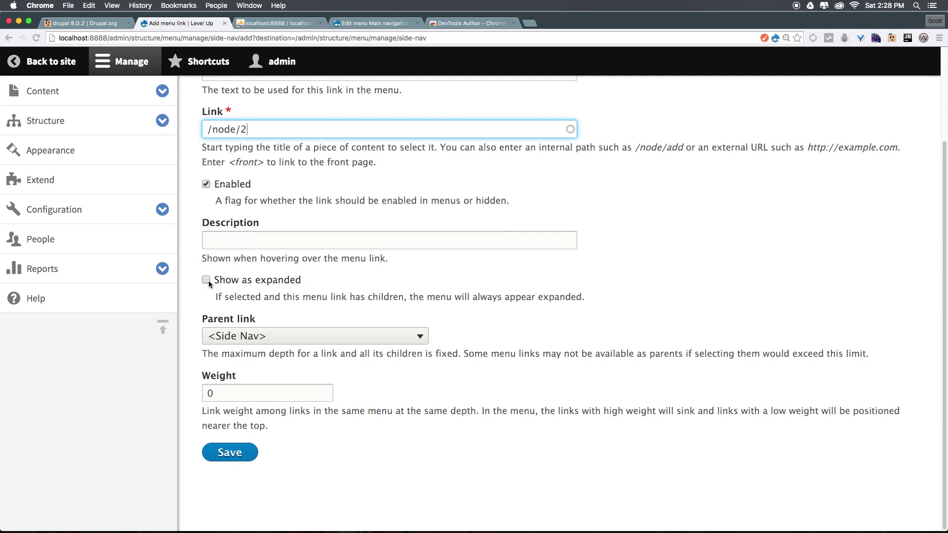
left_click(289, 336)
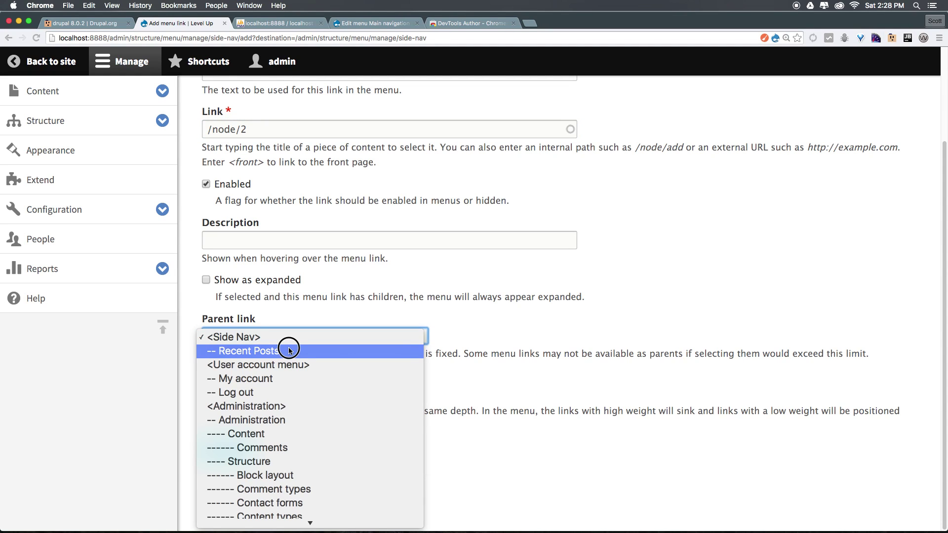
left_click(288, 351)
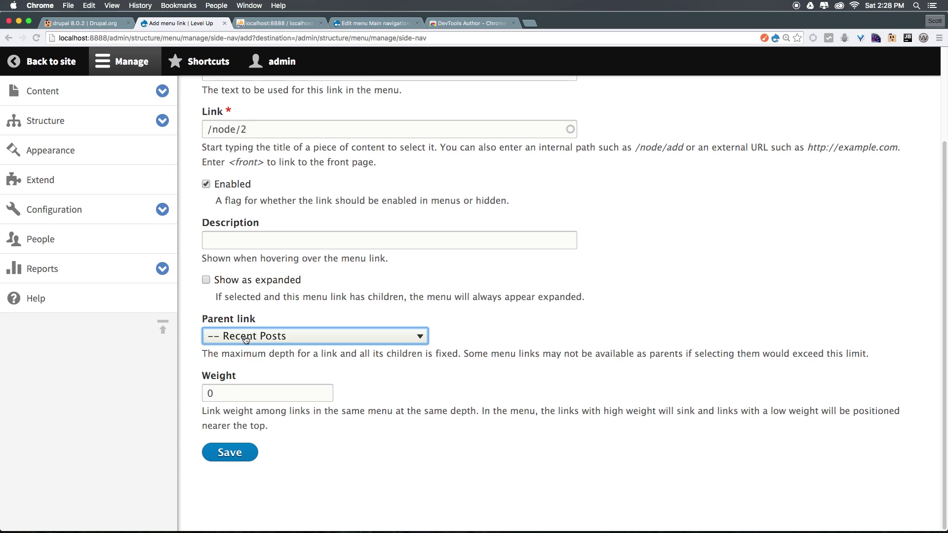
left_click_drag(220, 393, 204, 397)
left_click(223, 455)
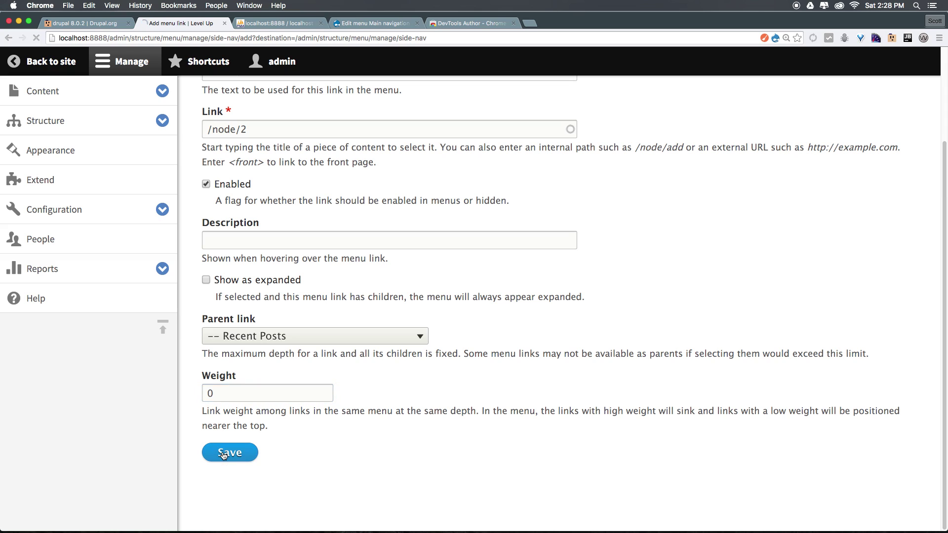